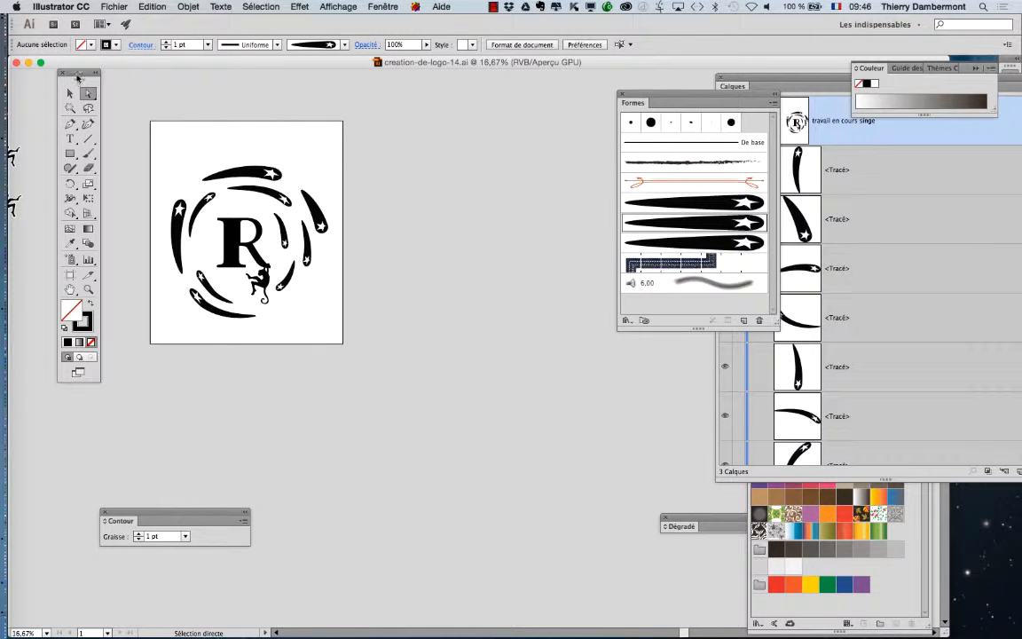
# Shift the tool palette slightly and activate the Spiral tool from the line tools group
pyautogui.moveTo(78, 75); pyautogui.dragTo(72, 89)
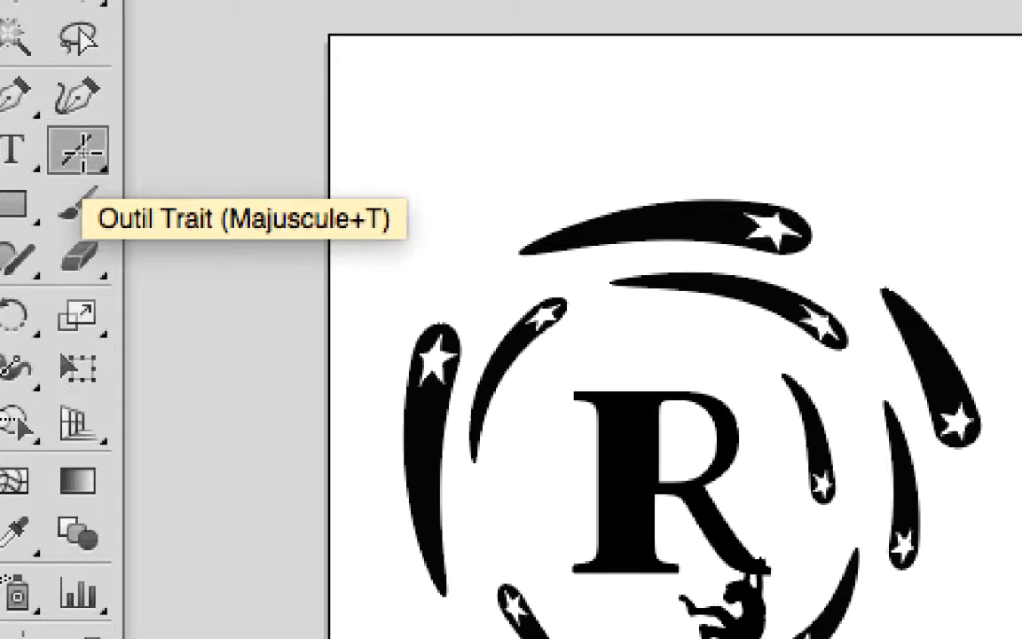
pyautogui.click(83, 158)
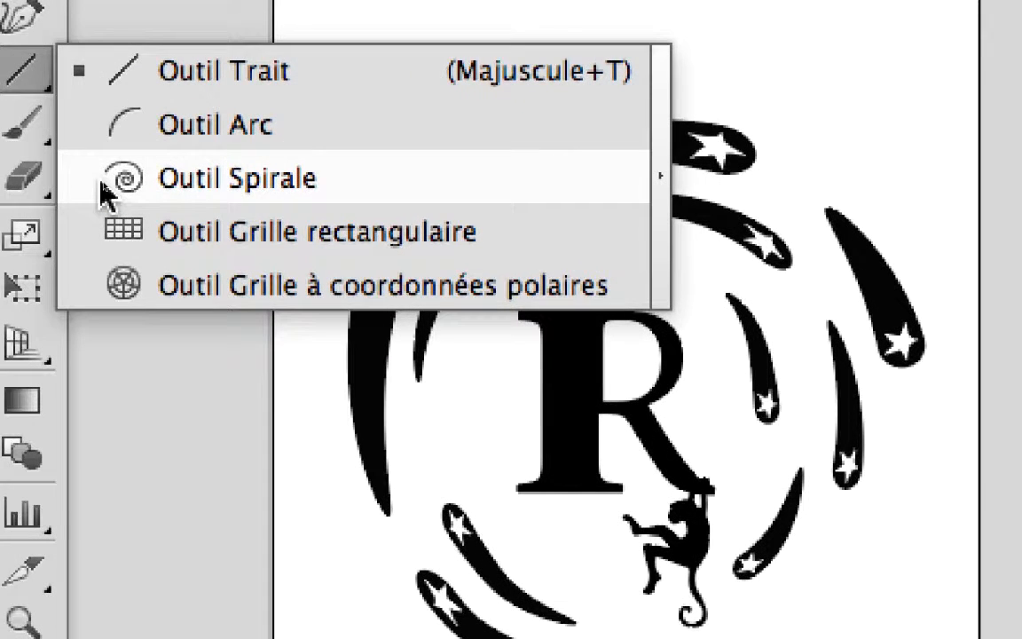
pyautogui.click(67, 188)
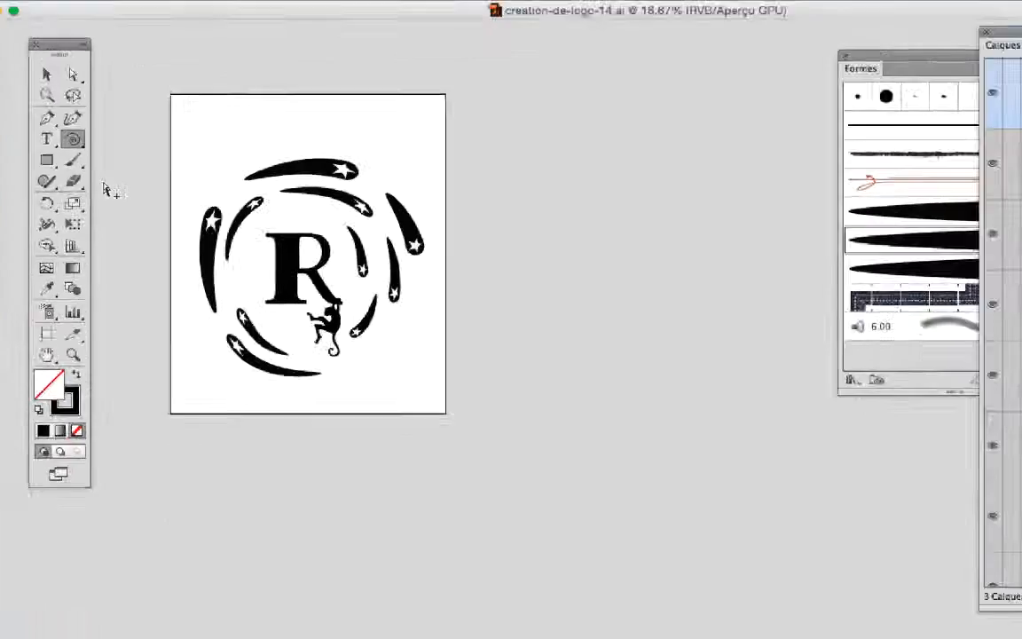
# Try a first spiral on the empty canvas beside the artboard and undo it
pyautogui.press('super')
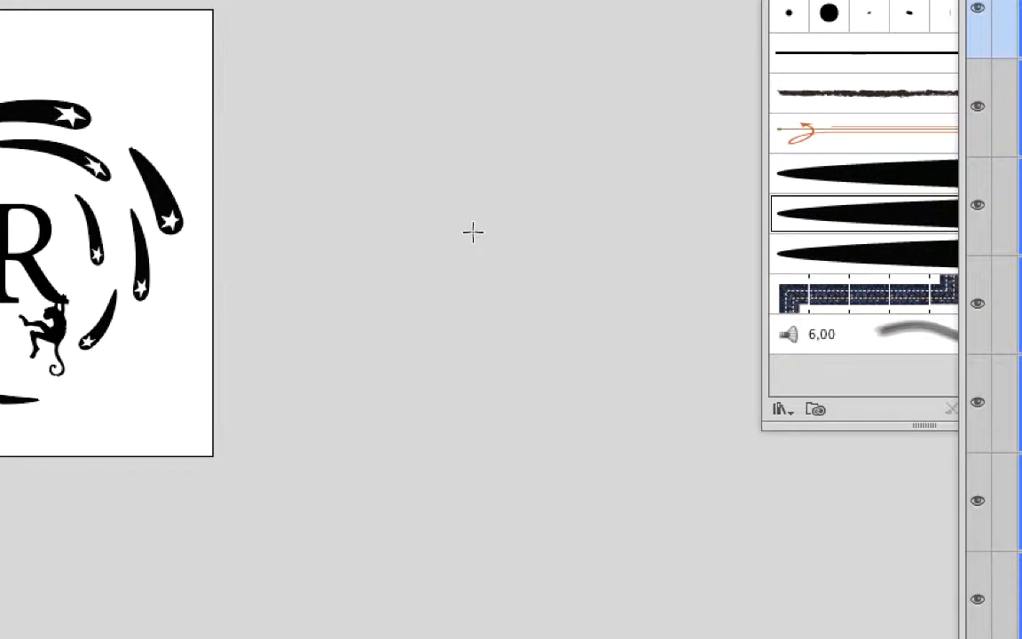
pyautogui.moveTo(387, 184); pyautogui.dragTo(486, 251)
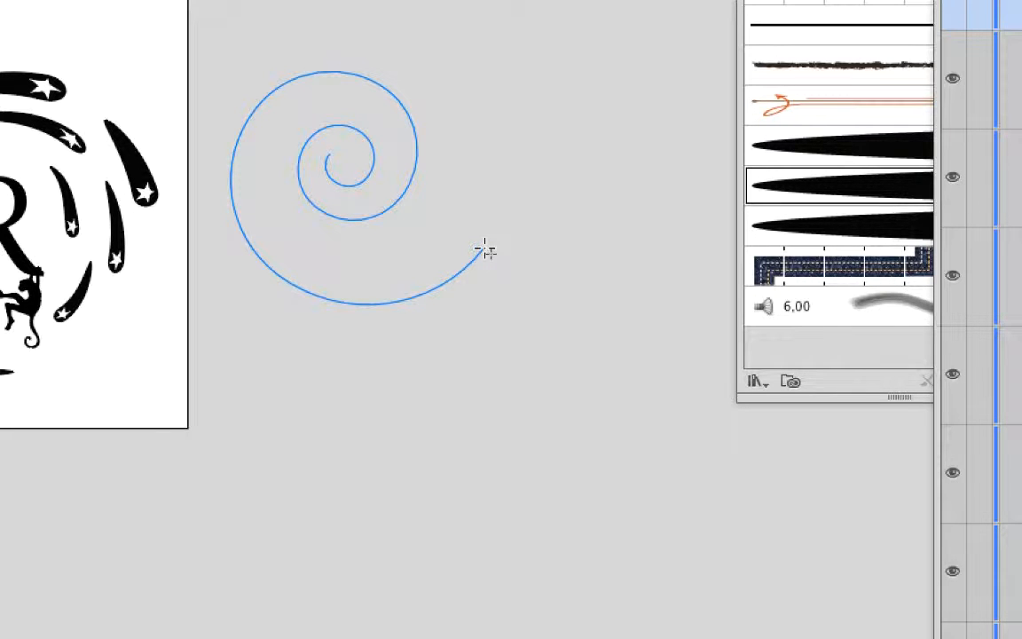
pyautogui.moveTo(487, 251); pyautogui.dragTo(486, 251)
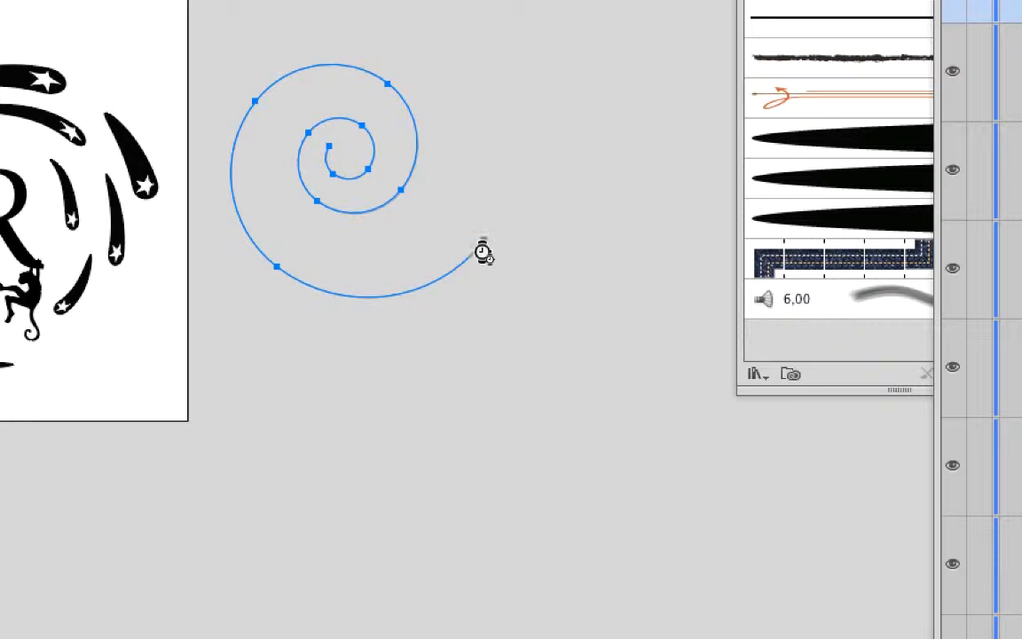
pyautogui.press('super+z')
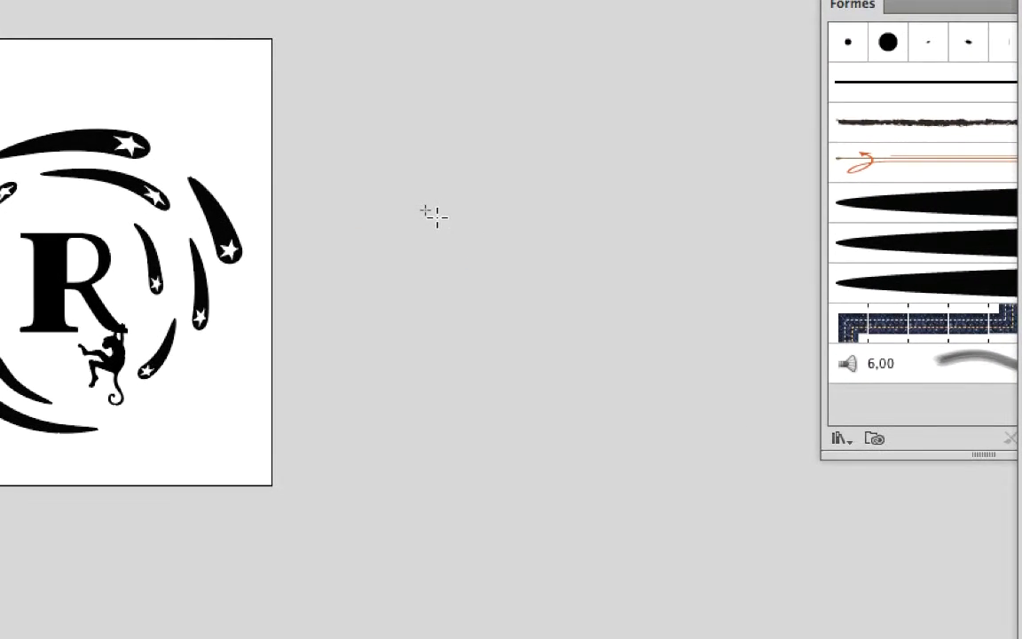
# Draw a new spiral on the canvas beside the artboard, varying its decay to tune the spacing between turns
pyautogui.moveTo(419, 225); pyautogui.dragTo(543, 277)
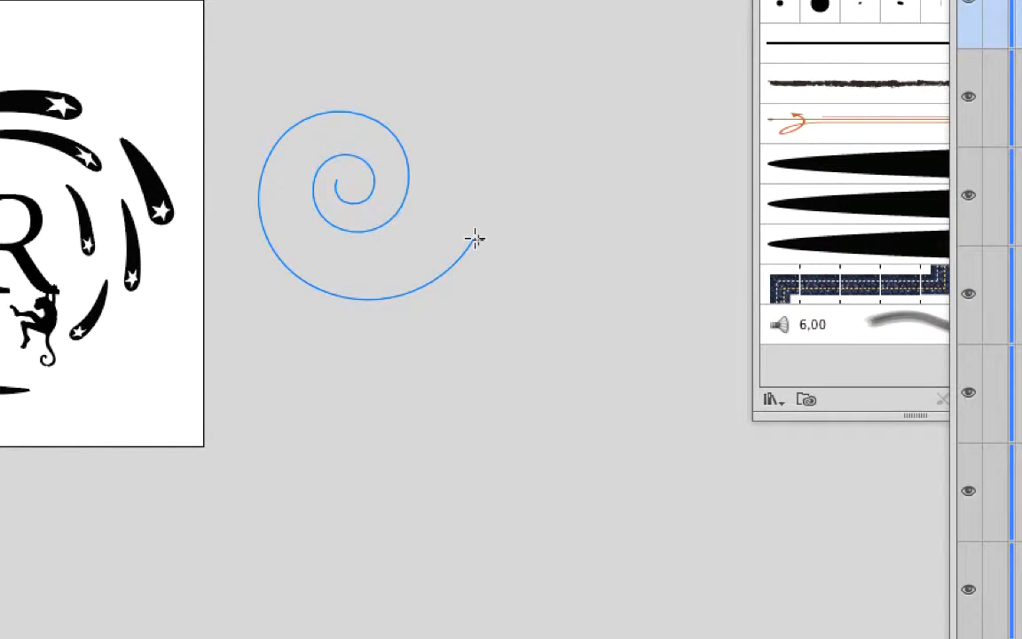
pyautogui.moveTo(474, 238)
pyautogui.mouseDown()
pyautogui.moveTo(458, 259)
pyautogui.moveTo(477, 242)
pyautogui.moveTo(465, 228)
pyautogui.moveTo(486, 228)
pyautogui.moveTo(454, 231)
pyautogui.moveTo(480, 229)
pyautogui.mouseUp()
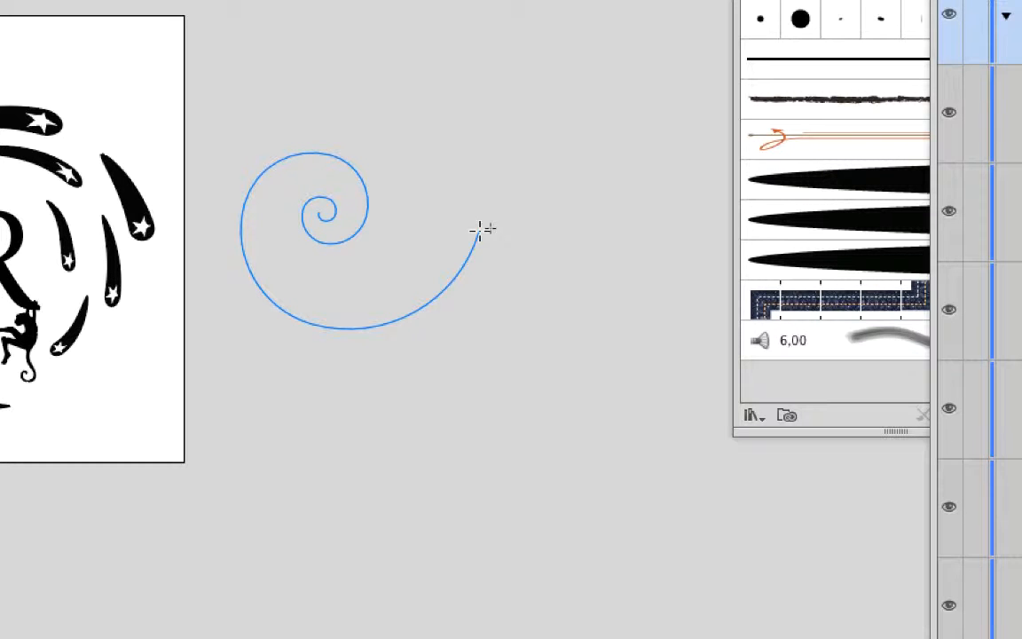
pyautogui.moveTo(480, 229); pyautogui.dragTo(458, 232)
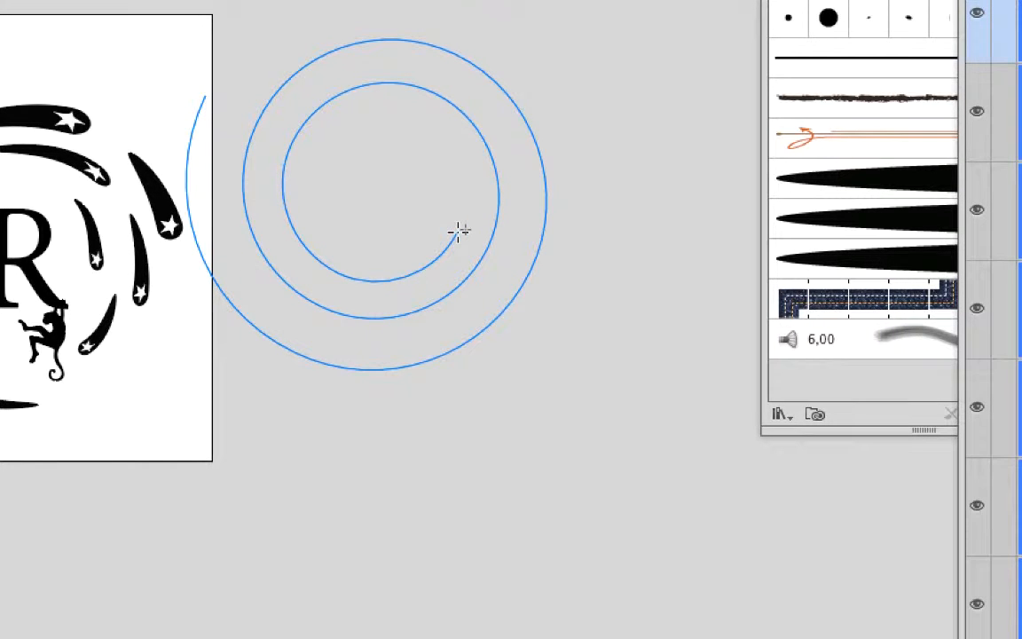
pyautogui.moveTo(459, 231); pyautogui.dragTo(479, 229)
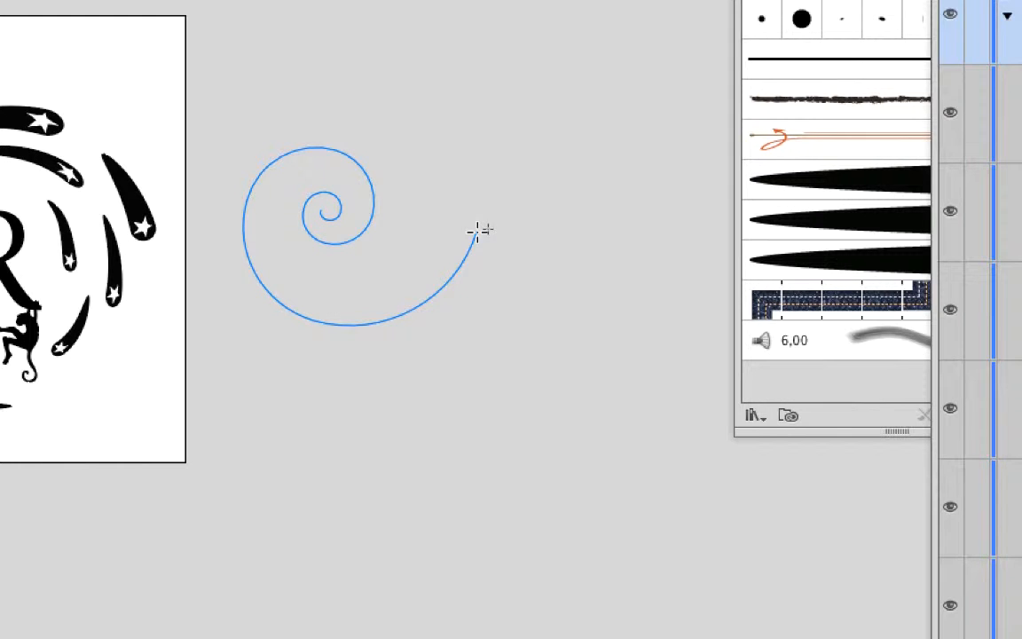
pyautogui.moveTo(479, 229); pyautogui.dragTo(438, 230)
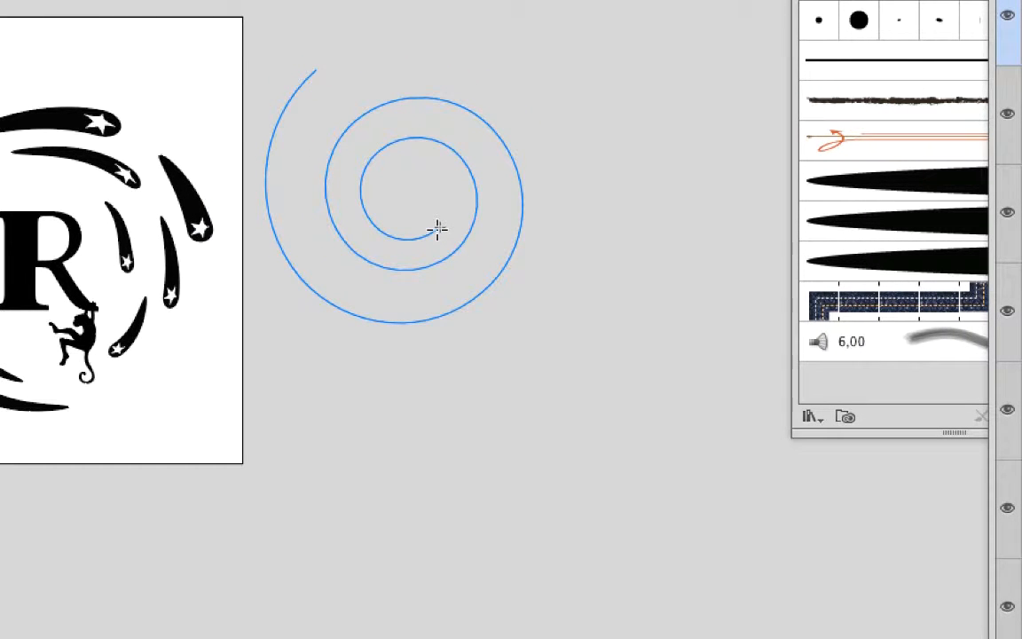
pyautogui.moveTo(437, 229)
pyautogui.mouseDown()
pyautogui.moveTo(422, 228)
pyautogui.moveTo(453, 226)
pyautogui.moveTo(373, 221)
pyautogui.moveTo(452, 225)
pyautogui.moveTo(427, 223)
pyautogui.mouseUp()
# Vary the spiral's number of segments and finish it at about 466 mm wide and 407 mm high
pyautogui.press('Down')
pyautogui.press('Up')
pyautogui.press('Up')
pyautogui.press('Up')
pyautogui.press('Up')
pyautogui.press('Up')
pyautogui.press('Up')
pyautogui.press('Up')
pyautogui.press('Down')
pyautogui.press('Down')
pyautogui.press('Down')
pyautogui.press('Down')
pyautogui.press('Down')
pyautogui.press('Down')
pyautogui.press('Down')
pyautogui.press('Down')
pyautogui.press('Down')
pyautogui.press('Up')
pyautogui.press('Up')
pyautogui.press('Up')
pyautogui.press('Up')
pyautogui.press('Up')
pyautogui.press('Up')
pyautogui.press('Up')
pyautogui.press('Up')
pyautogui.press('Down')
pyautogui.press('Down')
pyautogui.press('Down')
pyautogui.press('Down')
pyautogui.press('Down')
pyautogui.press('Down')
pyautogui.press('Down')
pyautogui.press('Down')
pyautogui.press('Down')
pyautogui.press('Up')
pyautogui.press('Up')
pyautogui.press('Up')
pyautogui.press('Up')
pyautogui.press('Up')
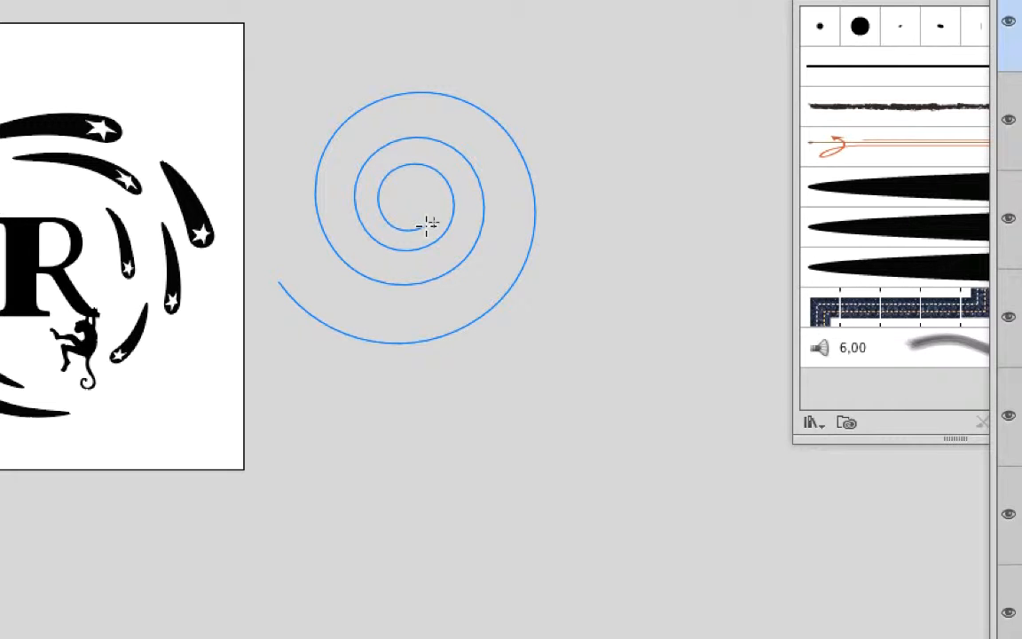
pyautogui.moveTo(427, 226); pyautogui.dragTo(428, 205)
pyautogui.press('Down')
pyautogui.press('Down')
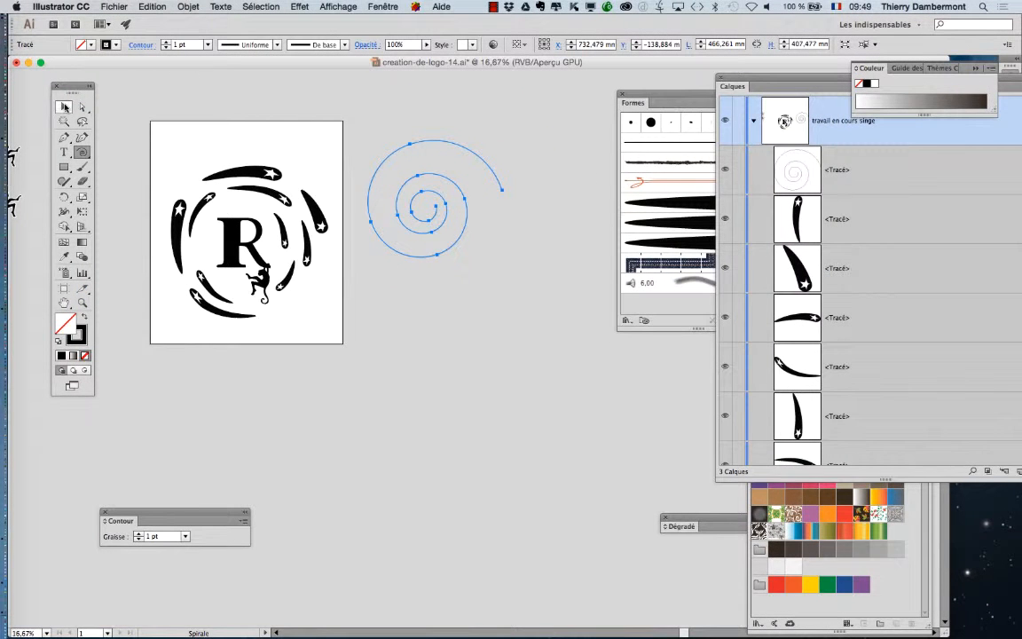
# Duplicate the spiral with the Selection tool, placing the copy directly below the original
pyautogui.click(64, 106)
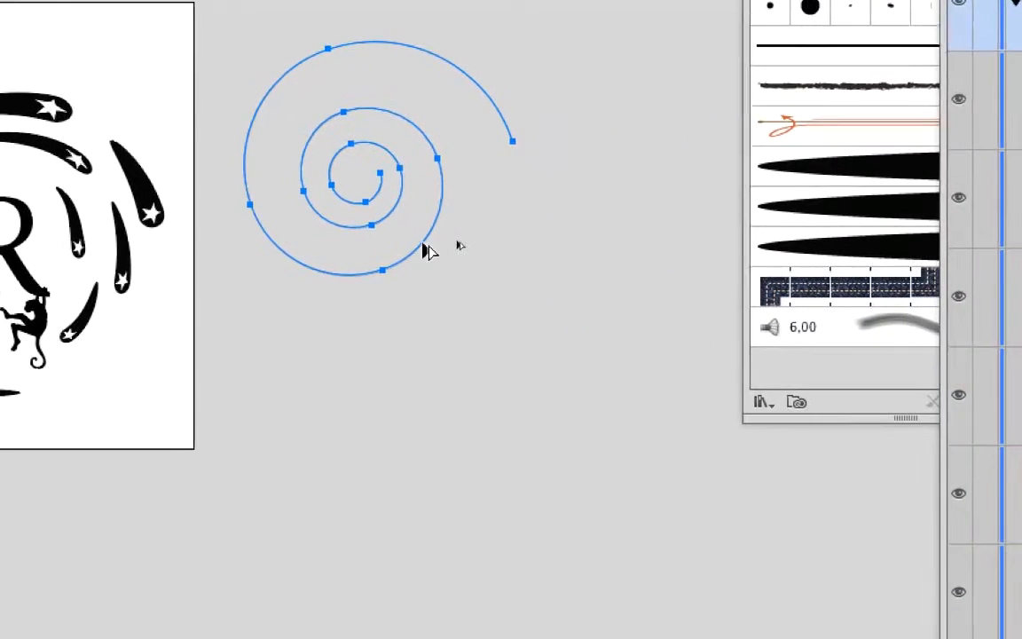
pyautogui.moveTo(425, 249); pyautogui.dragTo(433, 619)
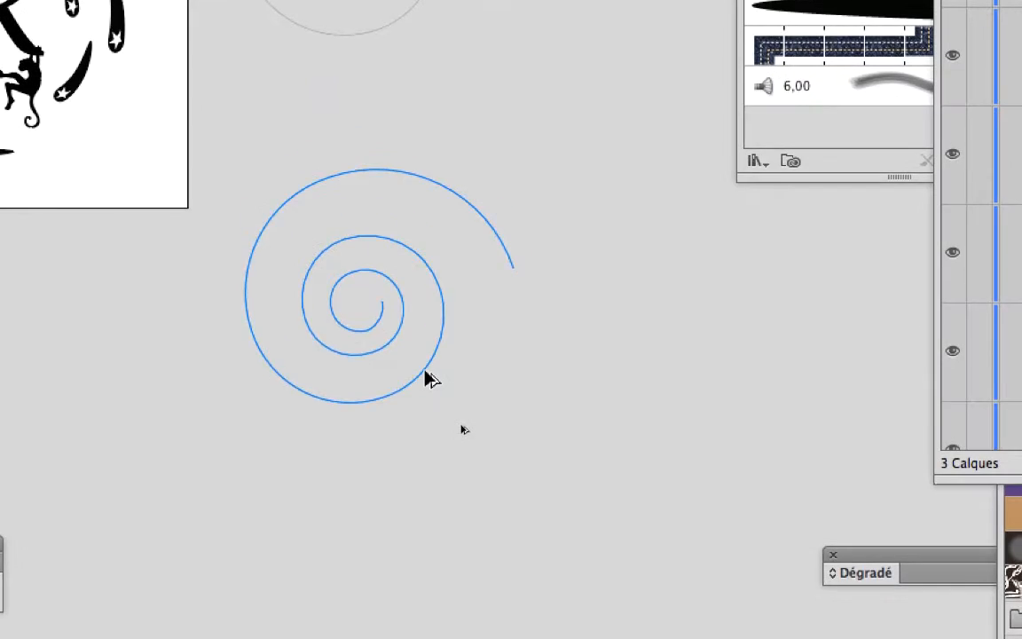
pyautogui.moveTo(429, 378); pyautogui.dragTo(425, 330)
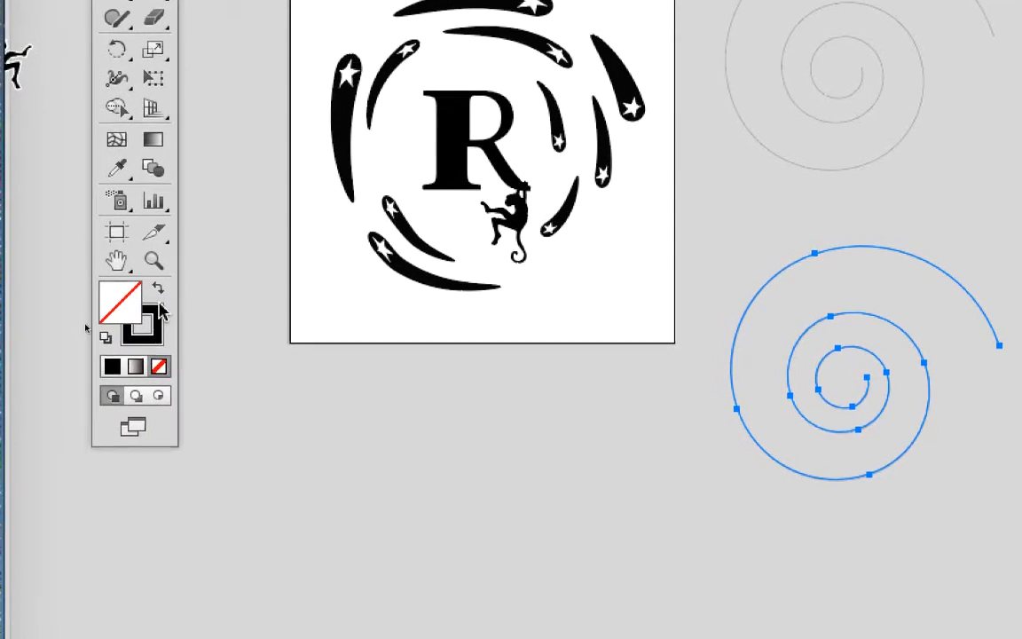
# Set the lower spiral's stroke to none and deselect it
pyautogui.click(160, 320)
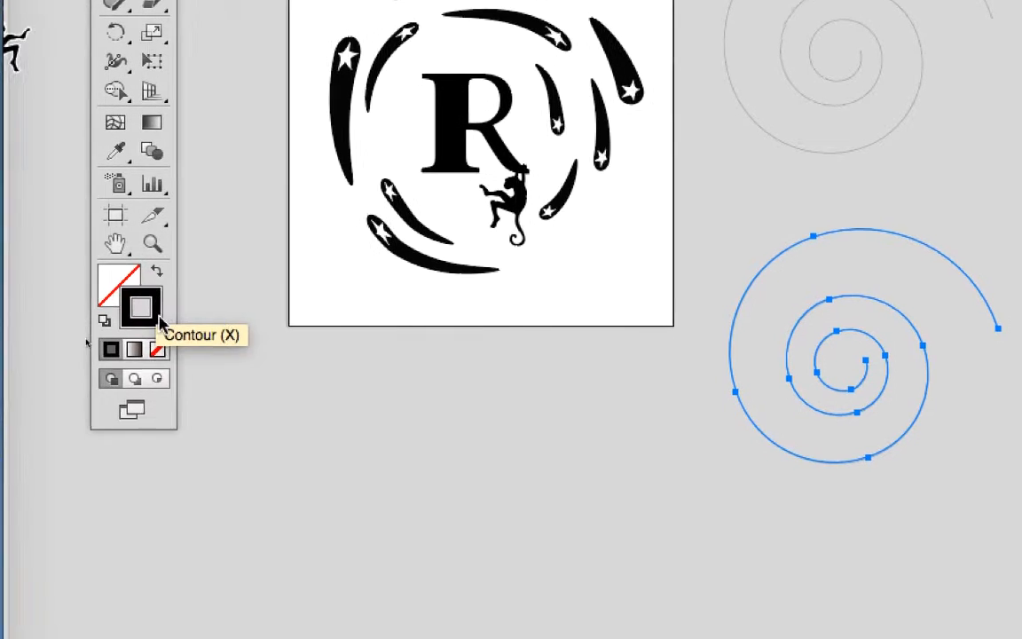
pyautogui.click(159, 351)
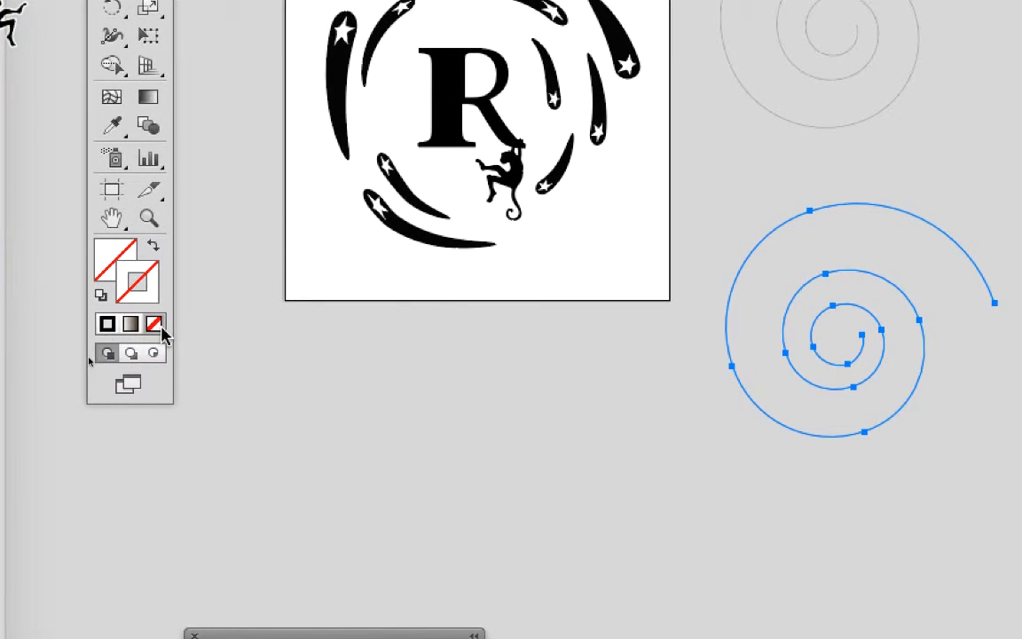
pyautogui.click(623, 382)
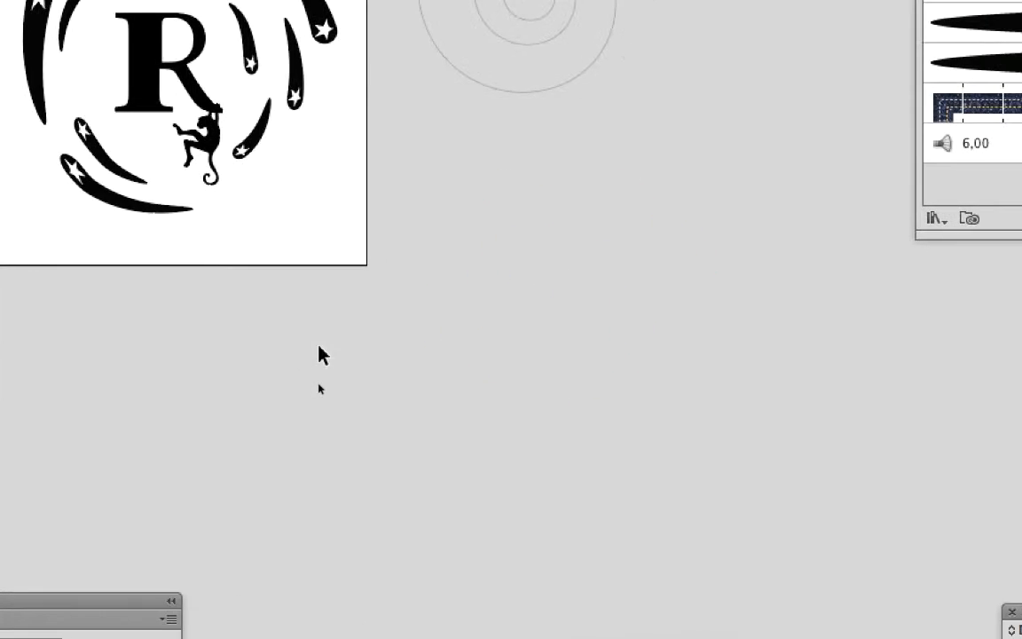
# Reselect the lower, strokeless spiral with a selection marquee across its area
pyautogui.moveTo(378, 345); pyautogui.dragTo(518, 326)
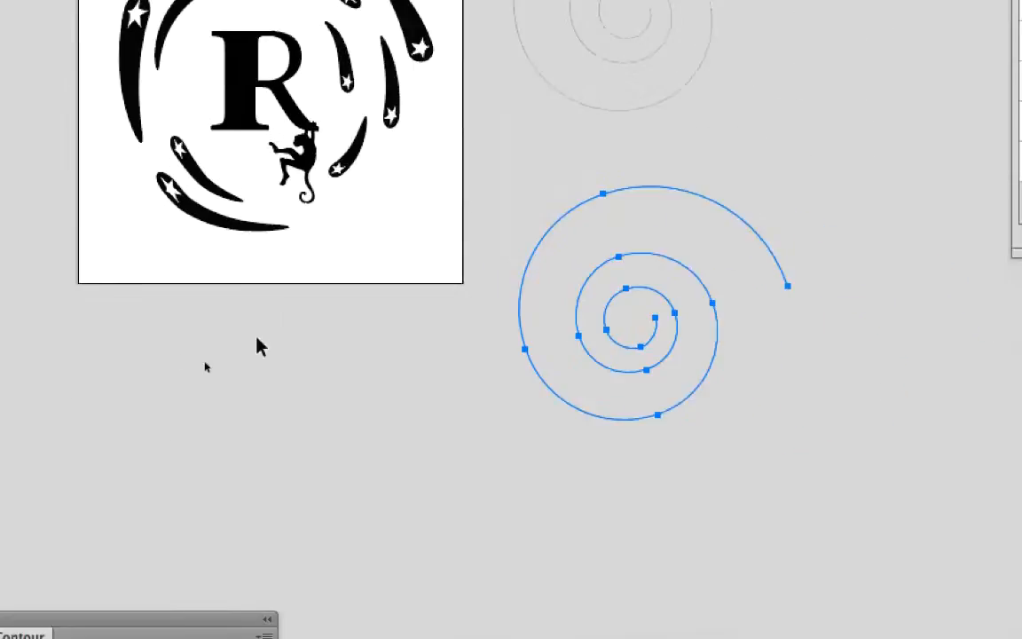
pyautogui.click(494, 377)
pyautogui.moveTo(395, 368); pyautogui.dragTo(604, 351)
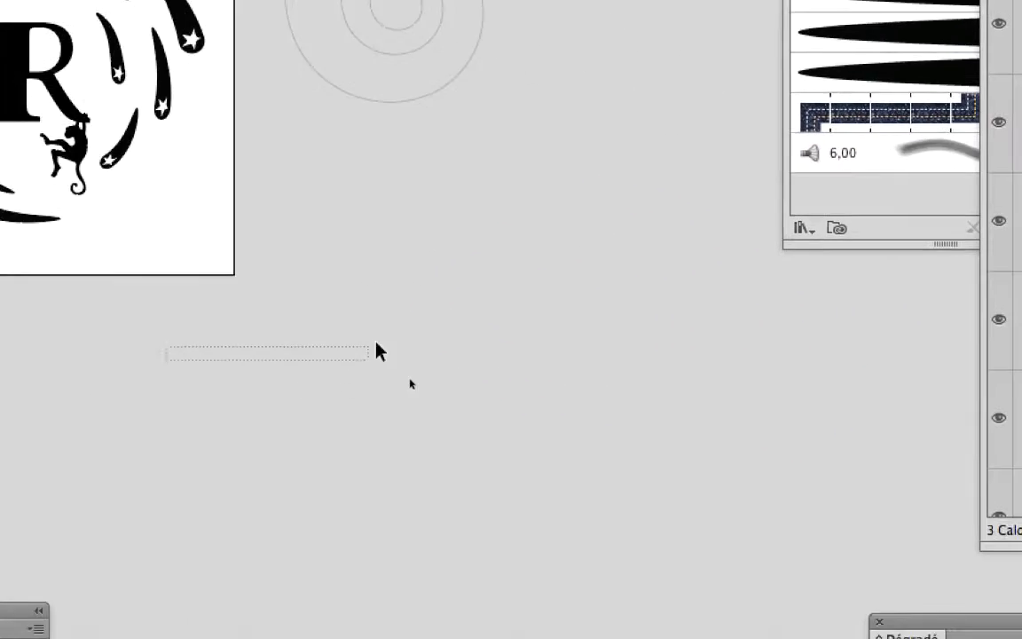
pyautogui.moveTo(376, 343); pyautogui.dragTo(379, 346)
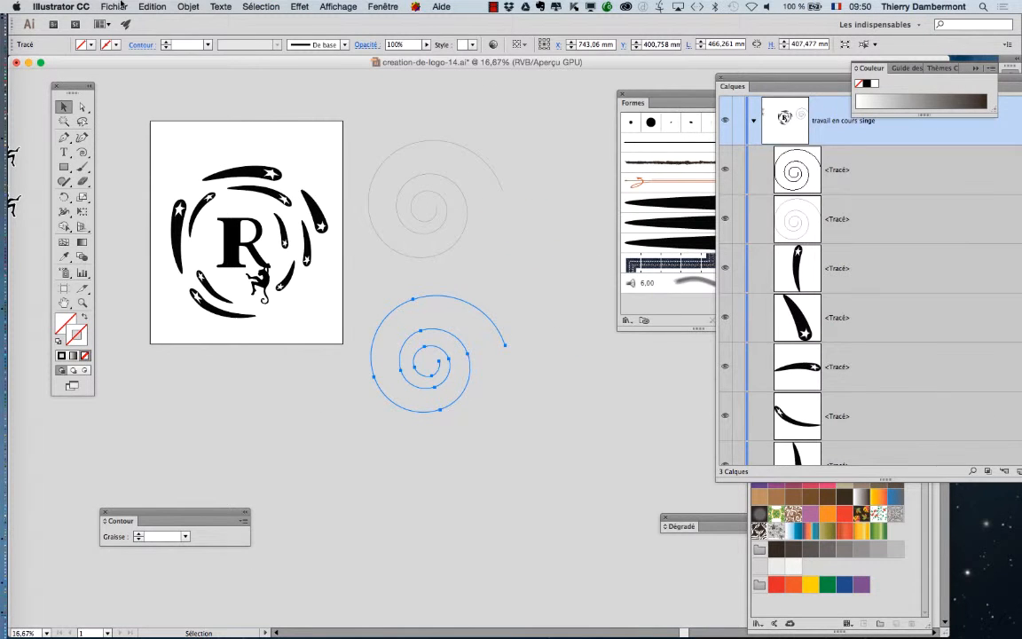
# Save the logo document under a new version name in Adobe Illustrator (ai) format
pyautogui.click(114, 6)
pyautogui.click(133, 108)
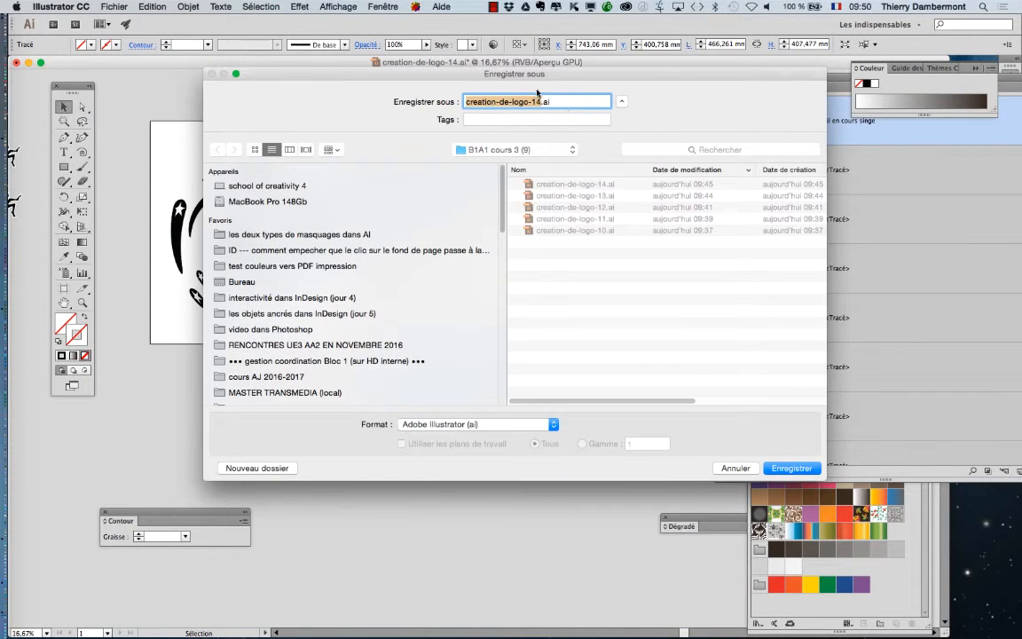
pyautogui.click(540, 102)
pyautogui.press('Return')
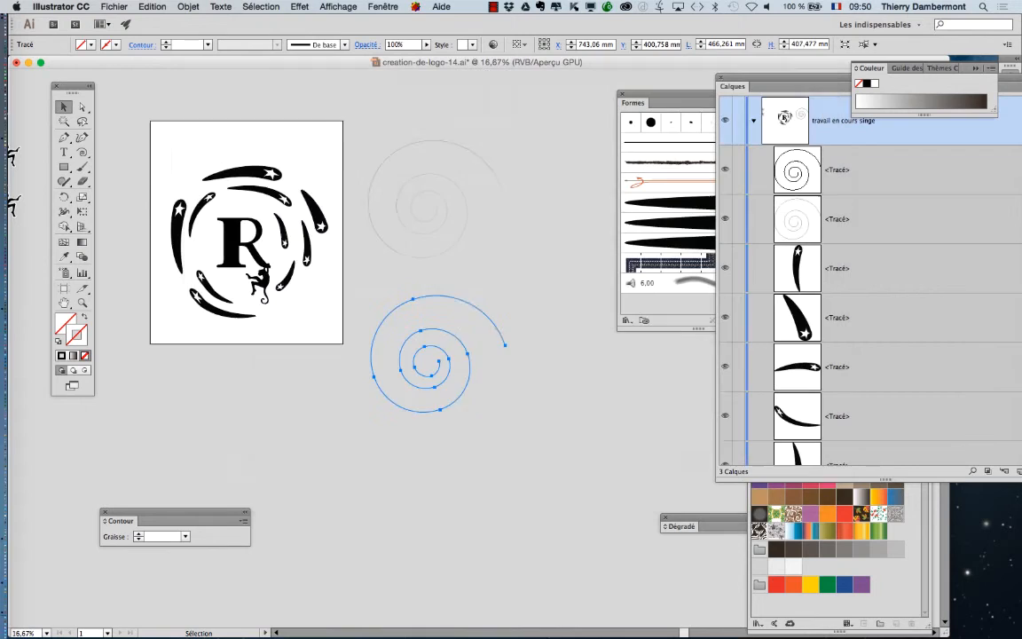
pyautogui.click(515, 463)
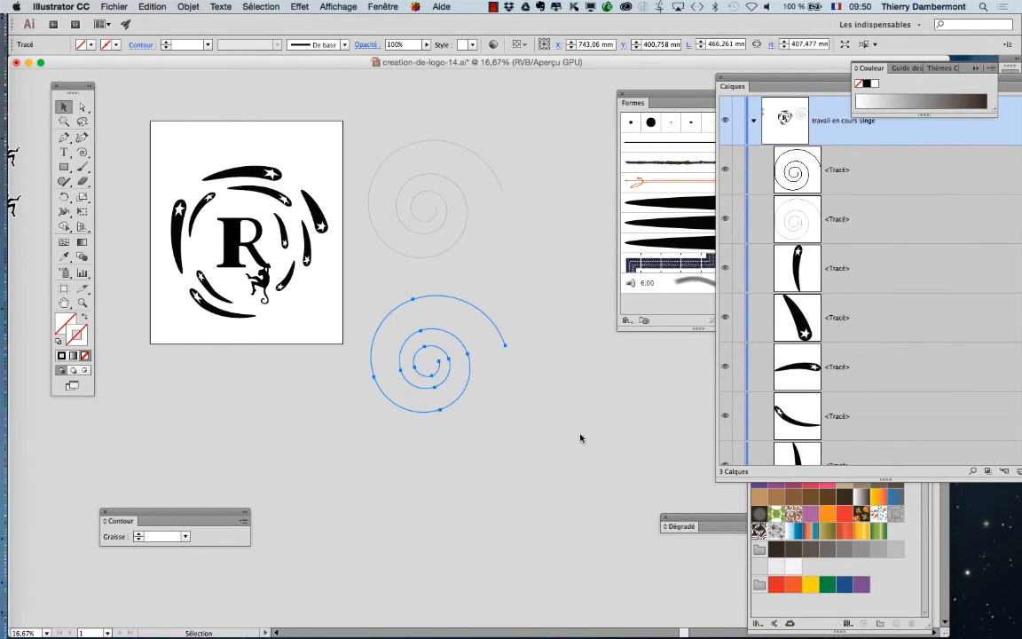